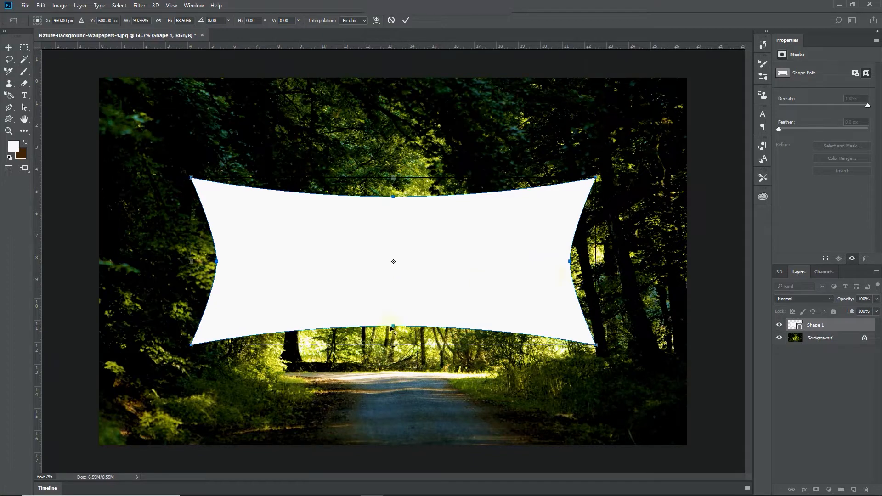
# - Move the white banner shape into the upper part of the image, keeping it horizontally centered, and apply its transform
pyautogui.moveTo(424, 279); pyautogui.dragTo(429, 213)
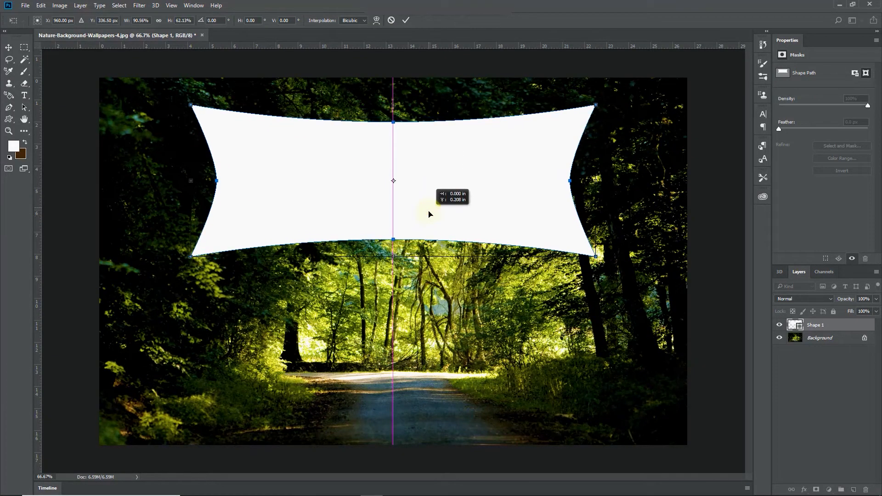
pyautogui.click(406, 20)
# - Convert the Background into a regular layer named Layer 0
pyautogui.click(795, 342)
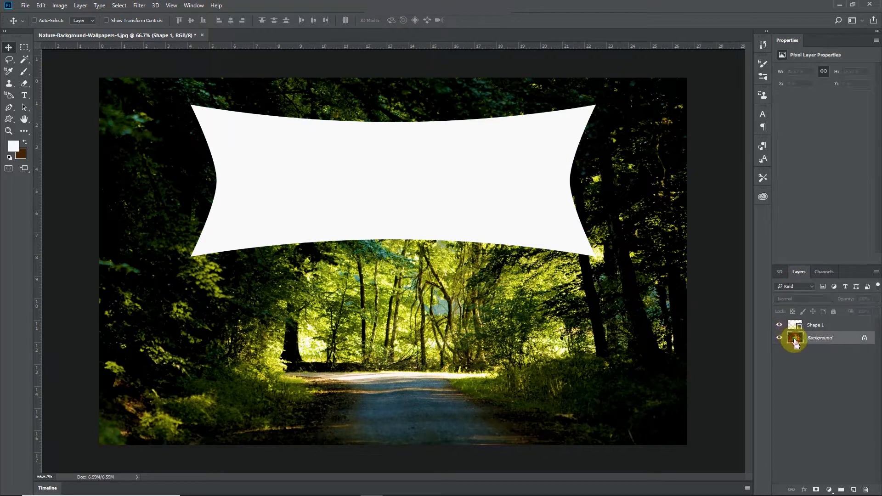
pyautogui.doubleClick(795, 342)
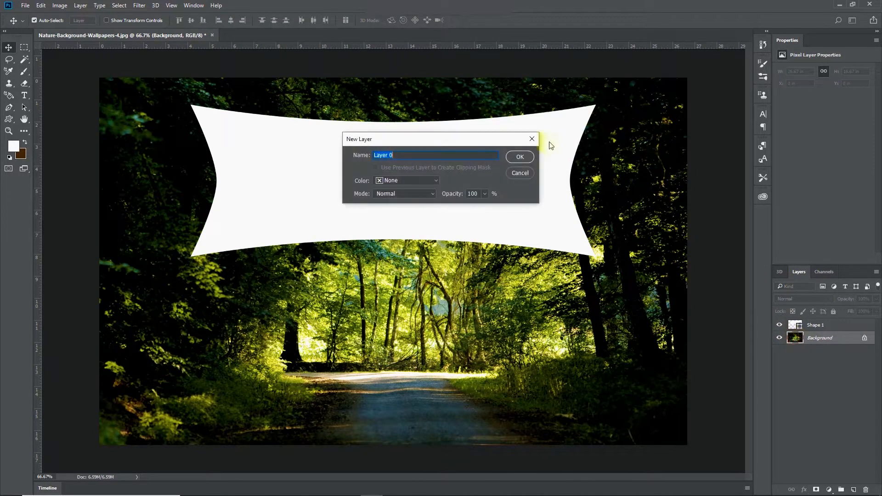
pyautogui.click(522, 156)
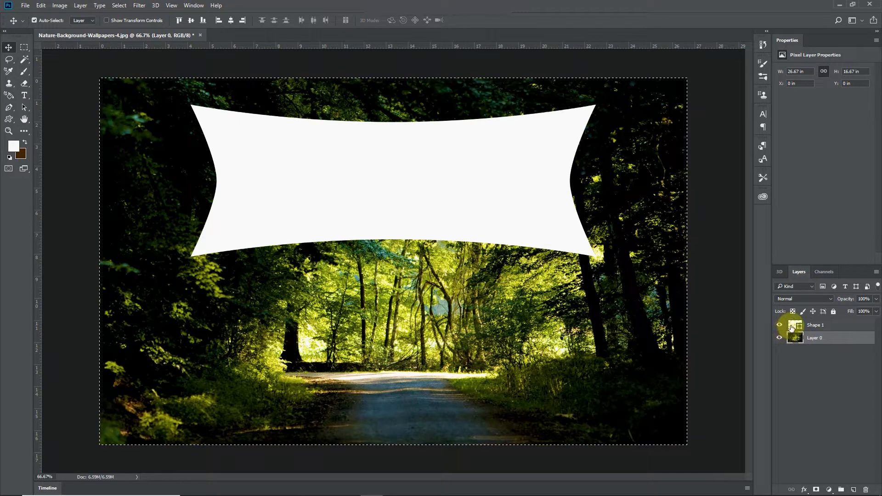
# - Align Shape 1 to the vertical center of the full-canvas selection, and clear the selection
pyautogui.click(795, 325)
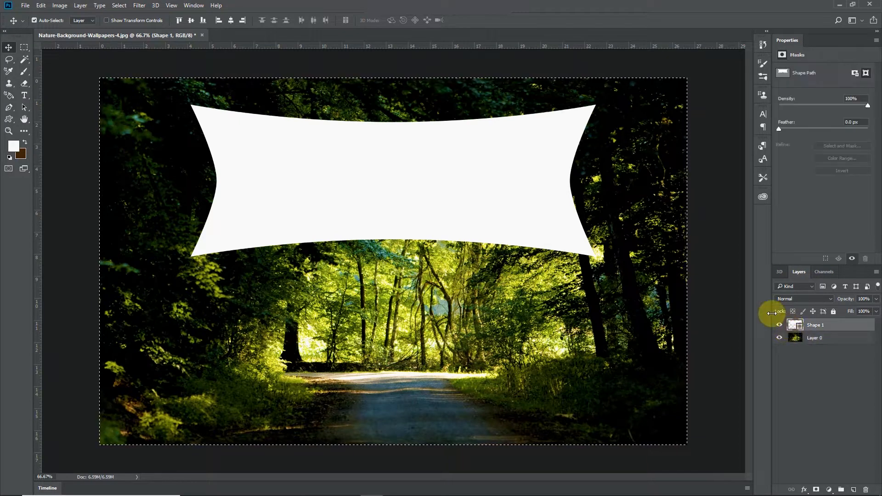
pyautogui.click(192, 20)
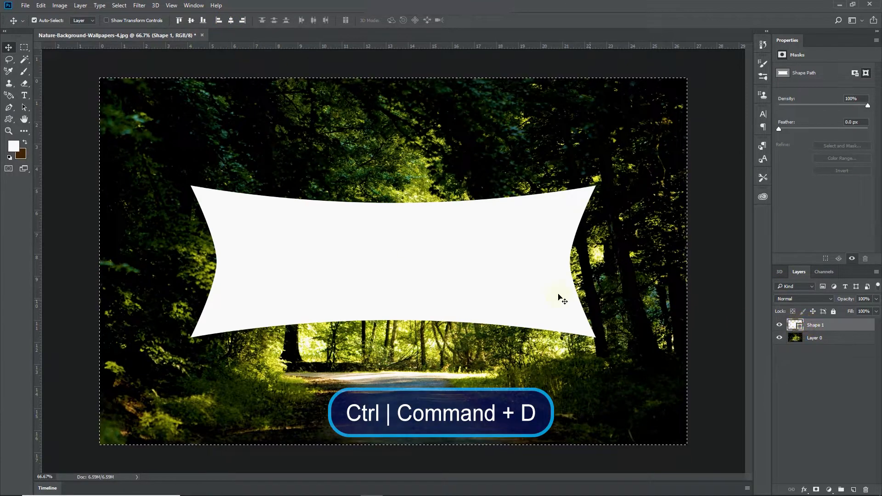
pyautogui.hotkey('ctrl', 'd')
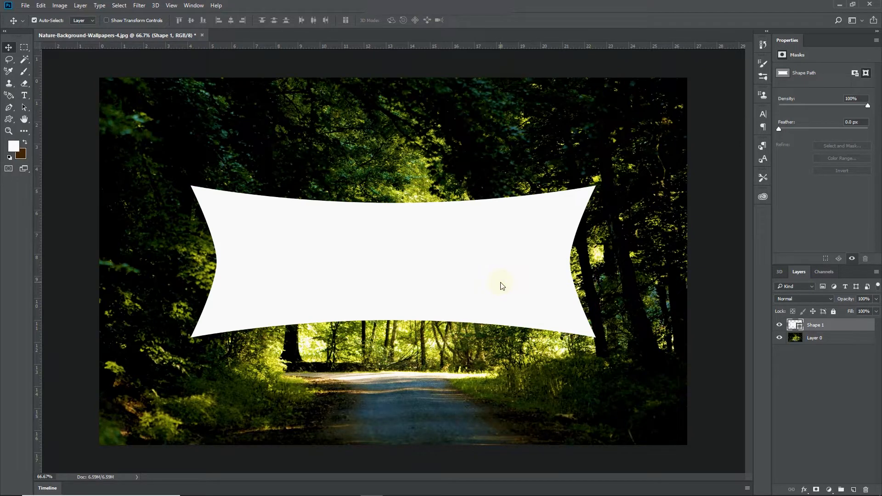
# - Add the horizontal text TREES in black Franklin Gothic Heavy and place it in the middle of the white banner
pyautogui.click(24, 95)
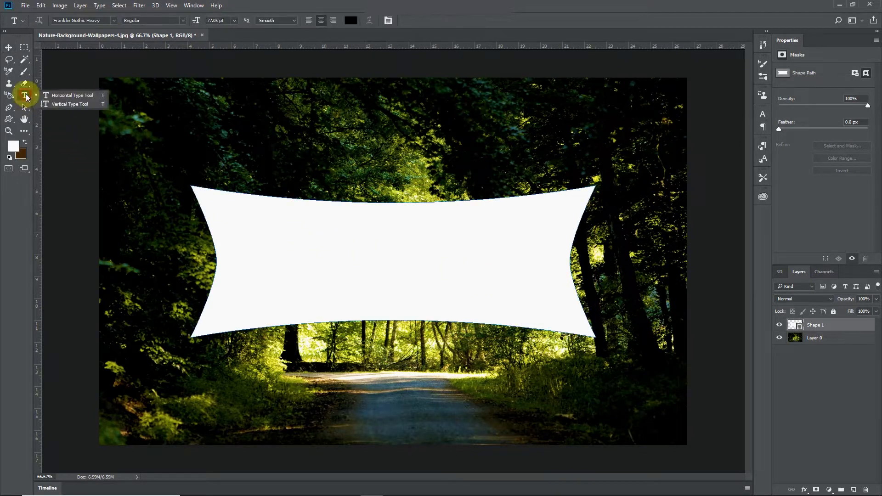
pyautogui.click(57, 97)
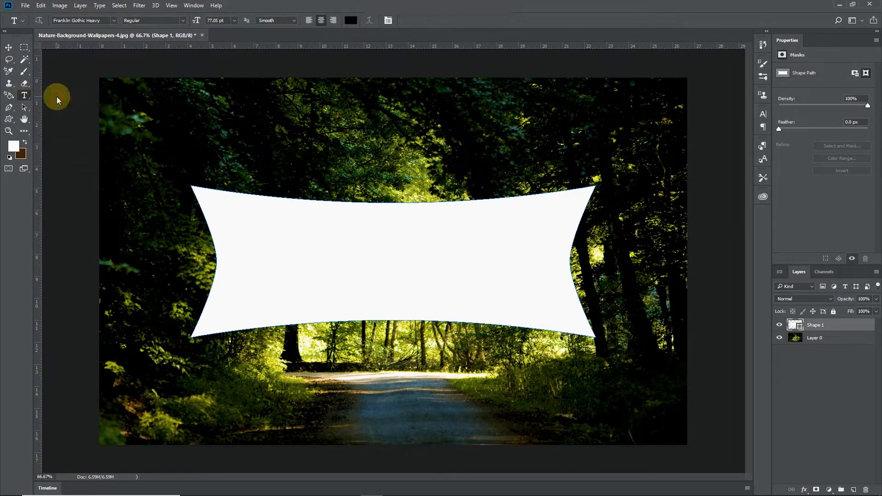
pyautogui.click(300, 127)
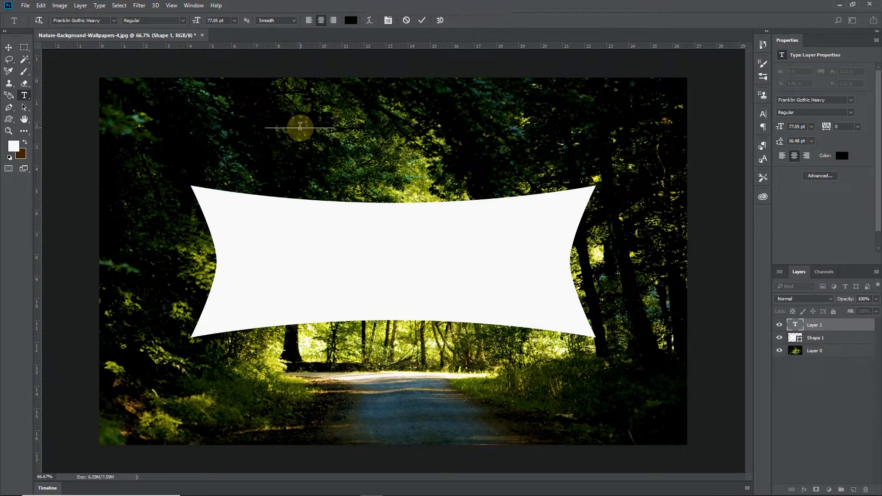
pyautogui.click(8, 48)
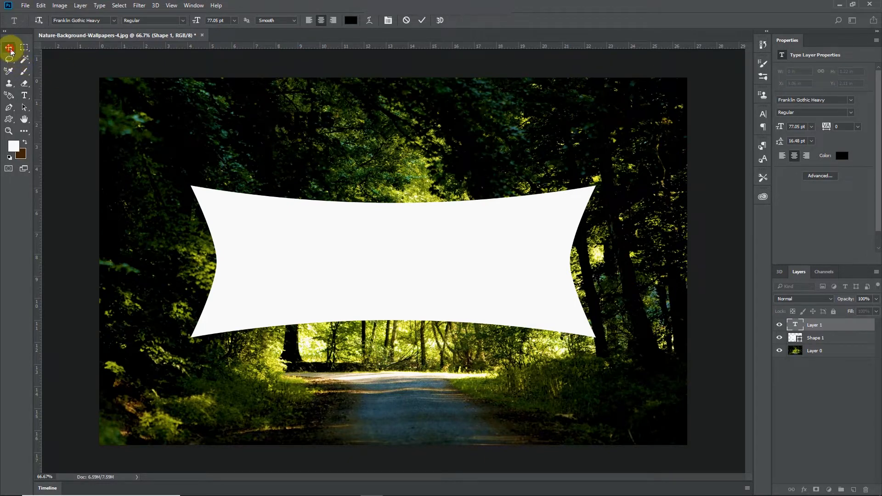
pyautogui.click(300, 125)
pyautogui.moveTo(299, 123); pyautogui.dragTo(394, 258)
# - Lock Layer 0 and select the TREES text layer
pyautogui.click(862, 356)
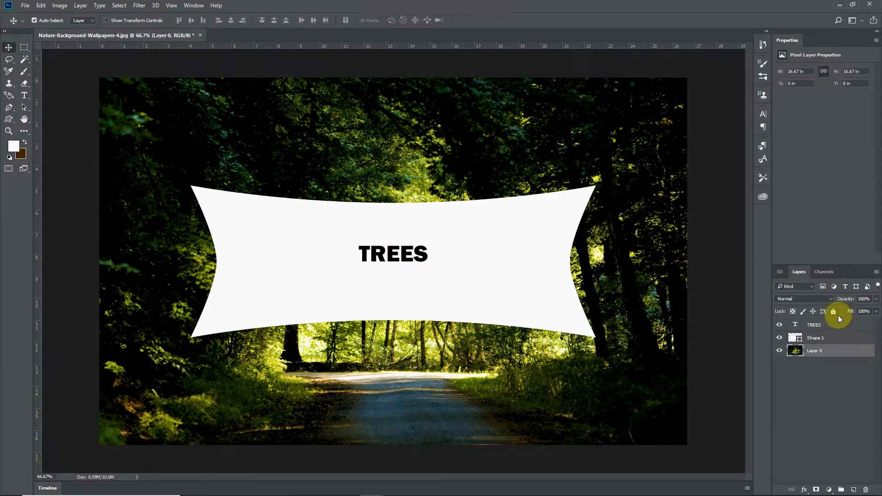
pyautogui.click(812, 327)
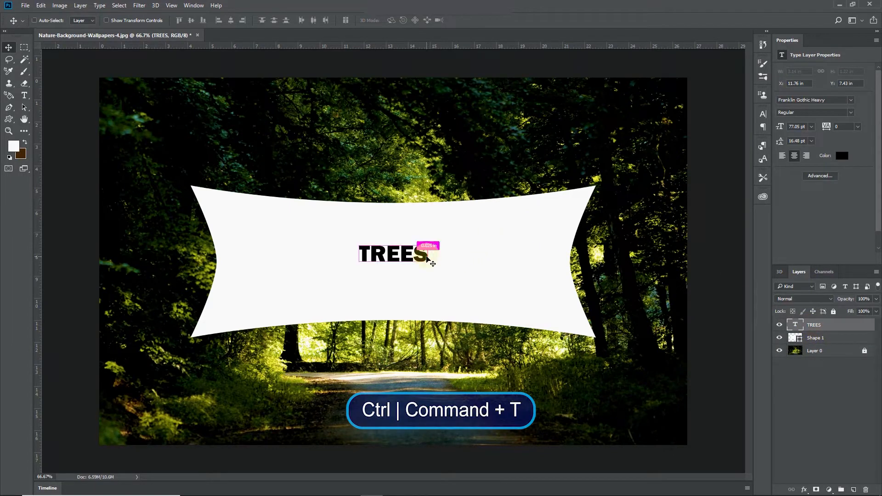
# - Scale the TREES text to about 410% so it fills the banner, apply the transform and fine-tune its position
pyautogui.hotkey('ctrl', 't')
pyautogui.moveTo(425, 272); pyautogui.dragTo(528, 316)
pyautogui.moveTo(521, 257); pyautogui.dragTo(525, 268)
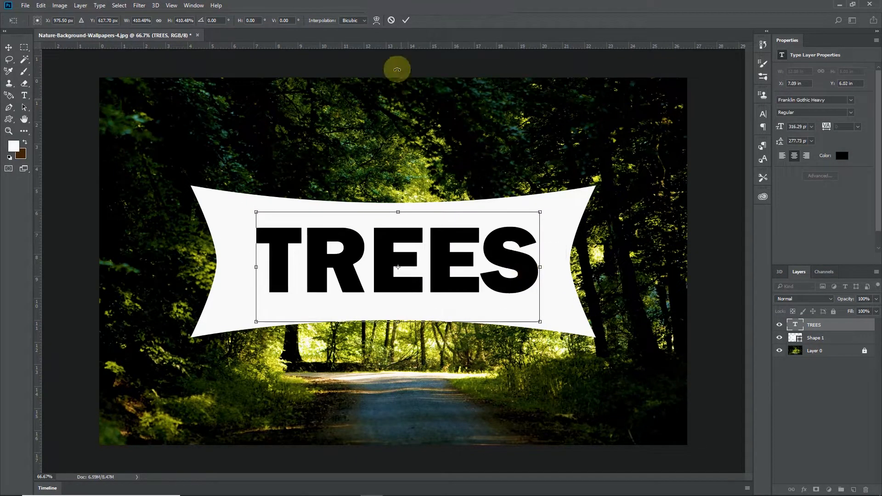
pyautogui.click(406, 20)
pyautogui.moveTo(521, 268); pyautogui.dragTo(521, 271)
# - Load Layer 0's outline as a selection, center the TREES text horizontally within it, and deselect
pyautogui.press('ctrl')
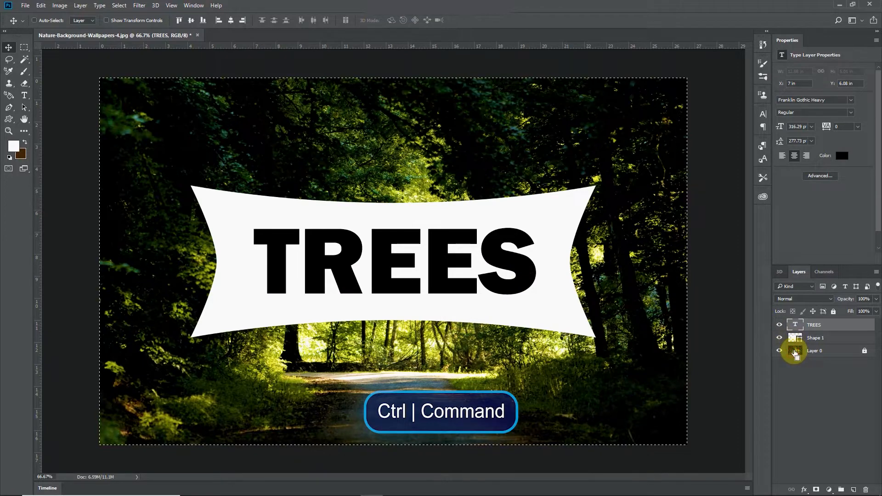
pyautogui.keyDown('ctrl'); pyautogui.click(796, 352); pyautogui.keyUp('ctrl')
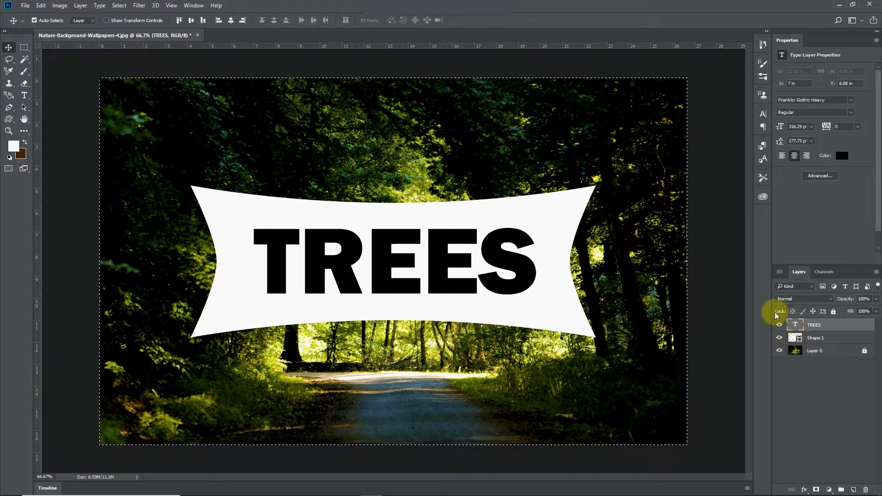
pyautogui.click(231, 20)
pyautogui.hotkey('ctrl', 'd')
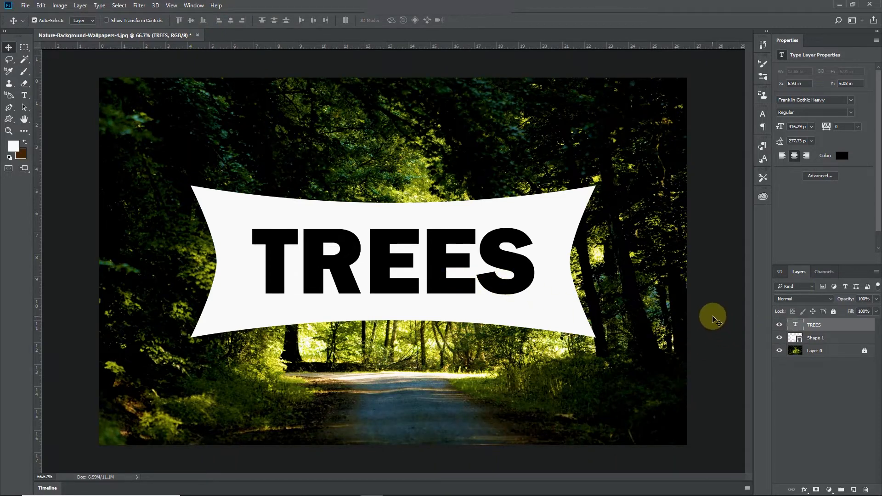
# - Cut the TREES lettering out of Shape 1 with a Hide Selection layer mask made from the text's outline, and hide the text layer
pyautogui.press('ctrl')
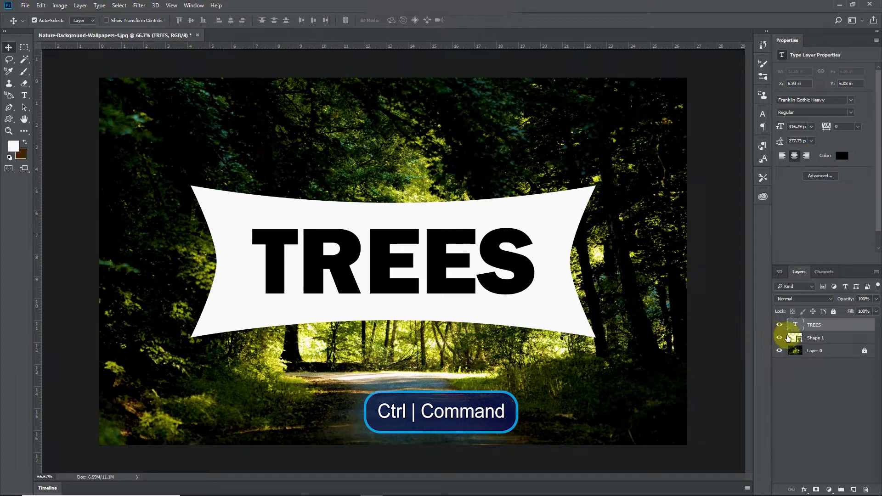
pyautogui.keyDown('ctrl'); pyautogui.click(796, 328); pyautogui.keyUp('ctrl')
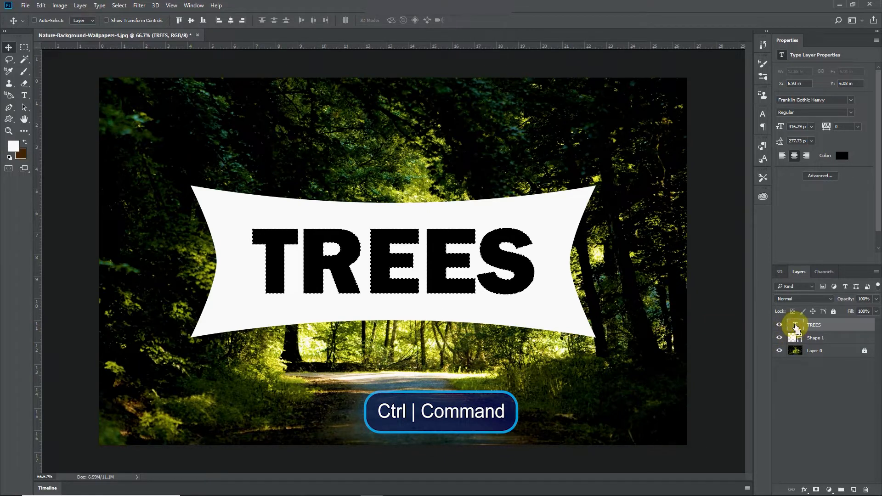
pyautogui.click(793, 341)
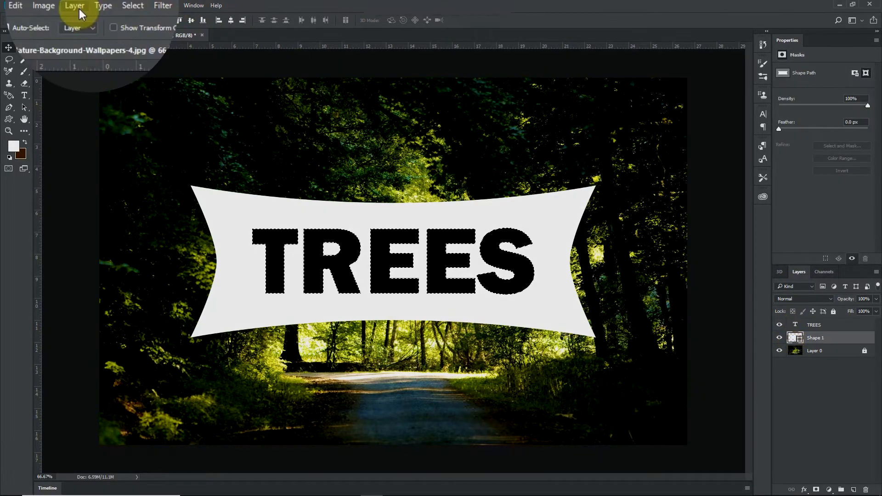
pyautogui.click(81, 6)
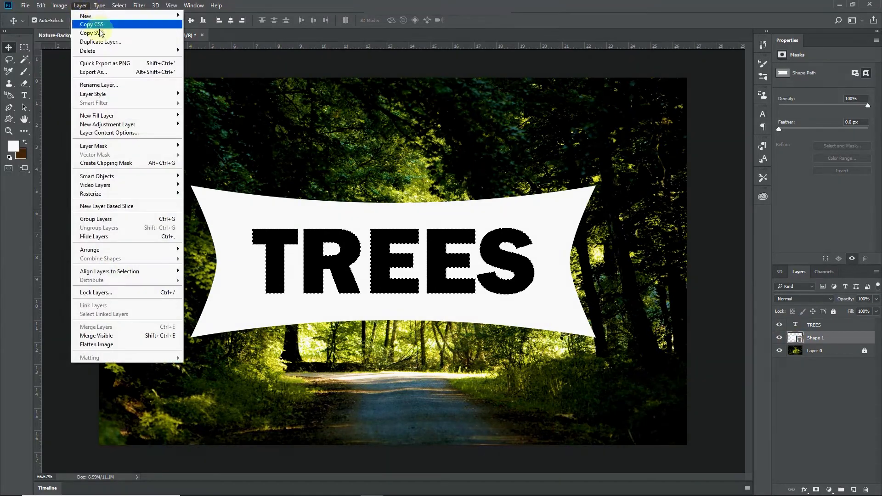
pyautogui.click(122, 93)
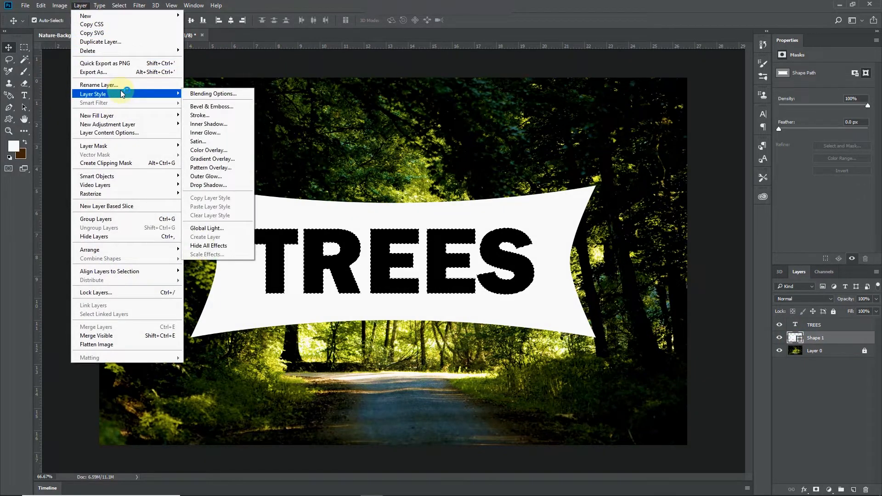
pyautogui.moveTo(122, 145)
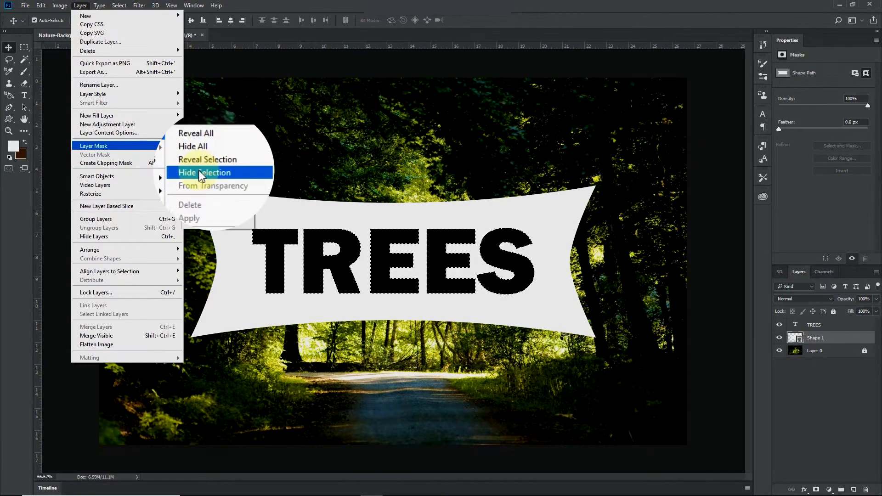
pyautogui.click(199, 172)
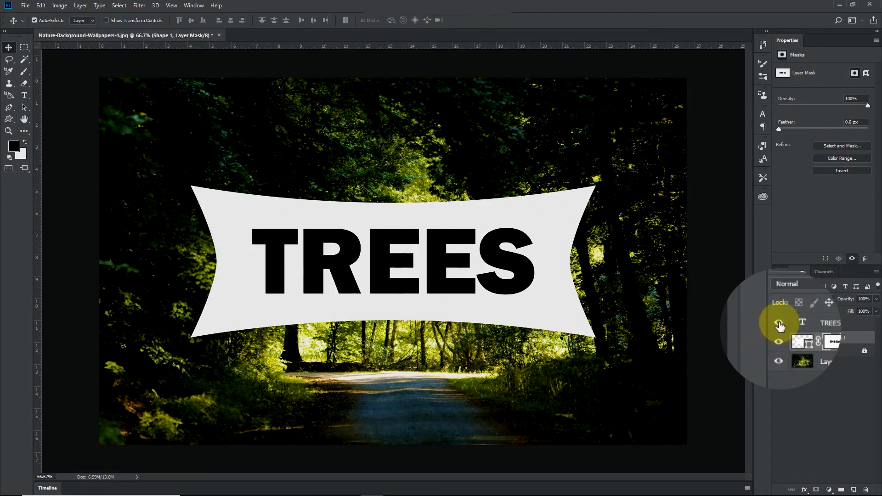
pyautogui.click(779, 325)
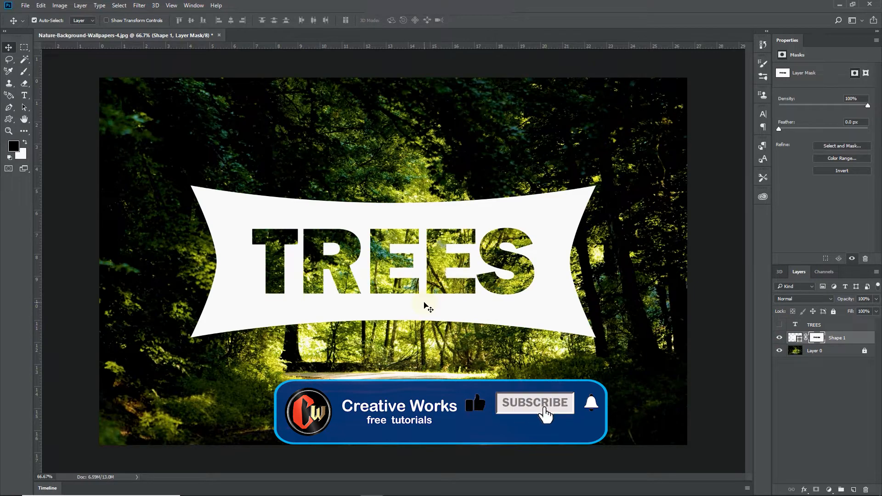
# - Try moving the masked banner upward, and undo the move
pyautogui.moveTo(417, 273); pyautogui.dragTo(418, 216)
pyautogui.hotkey('ctrl', 'z')
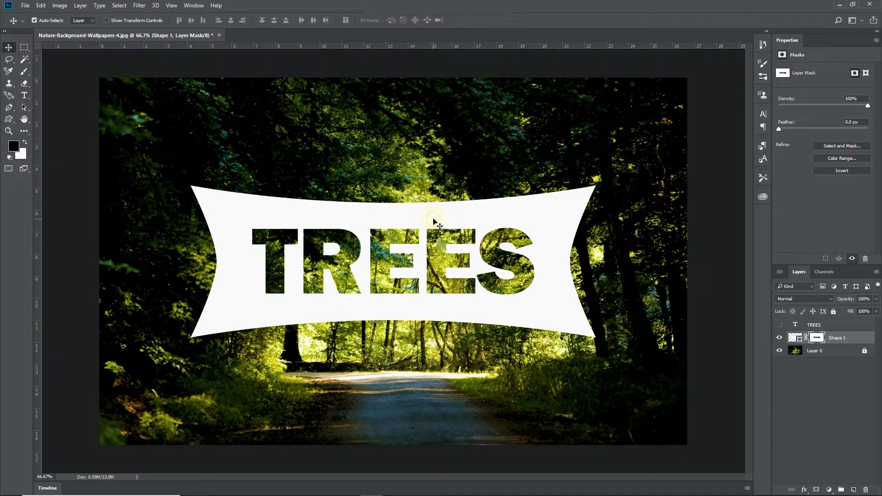
# - Open the Blending Options for Shape 1 and enable a white Outer Glow around the banner and cut-out letters
pyautogui.click(794, 338)
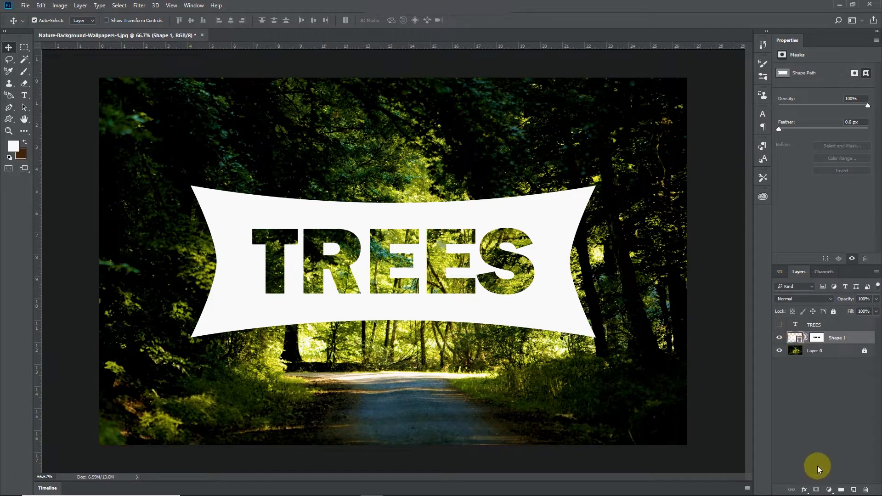
pyautogui.click(804, 490)
pyautogui.click(826, 381)
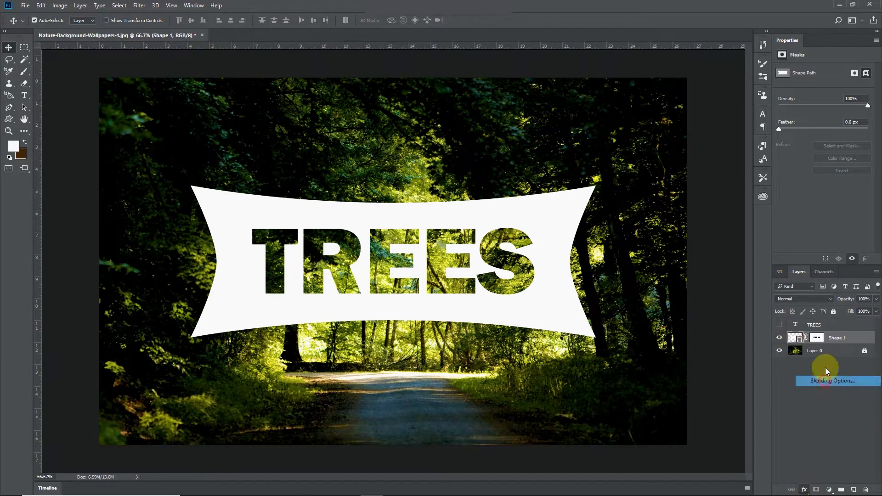
pyautogui.moveTo(604, 168); pyautogui.dragTo(702, 139)
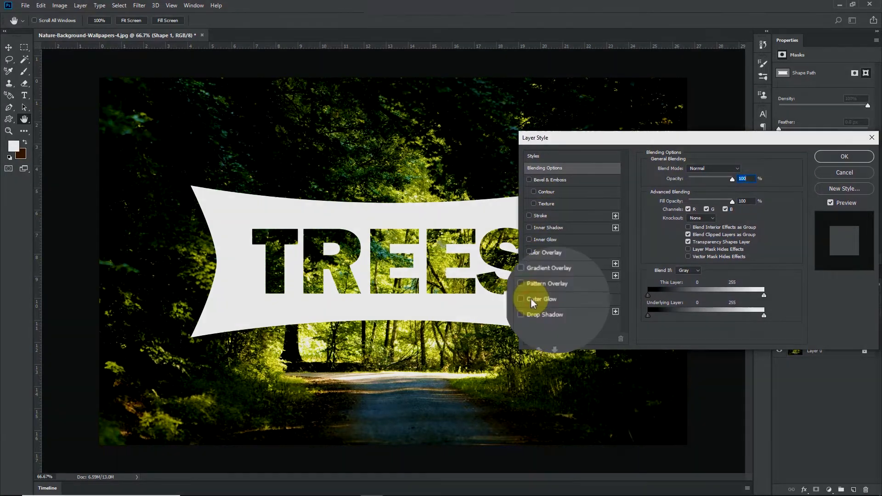
pyautogui.click(529, 299)
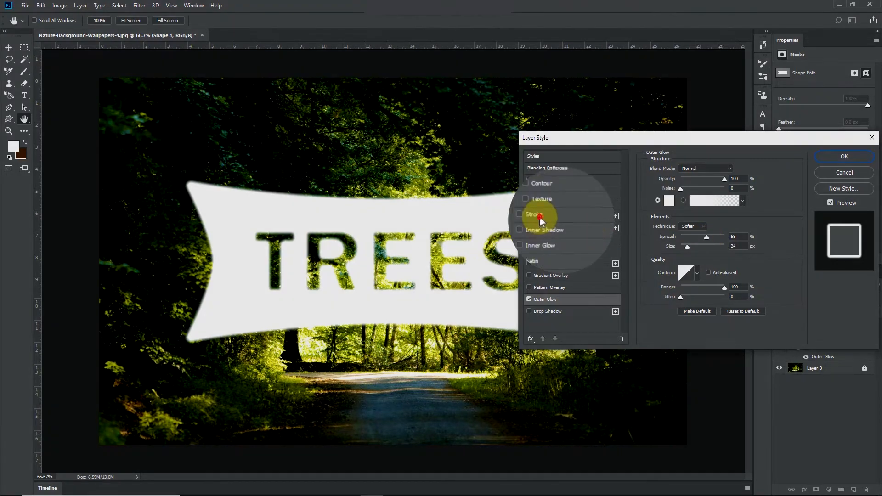
# - Enable a 9 px Stroke on Shape 1 with its position set to Outside and 0% opacity
pyautogui.click(539, 216)
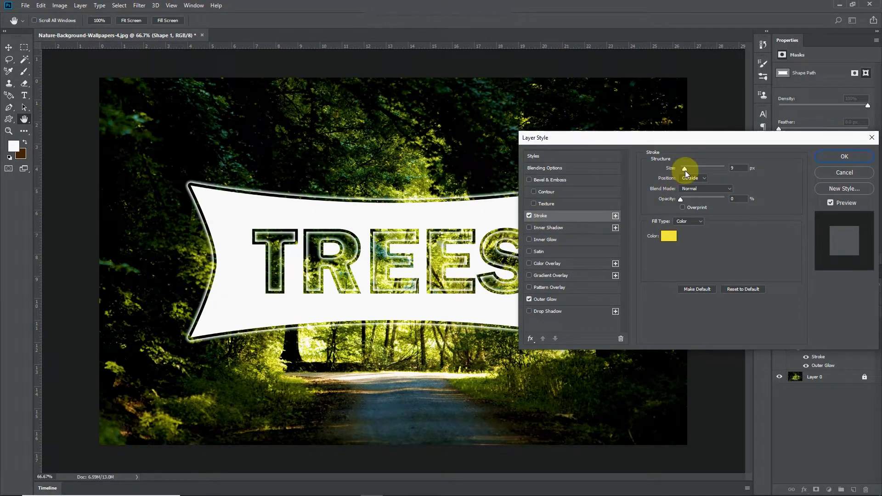
pyautogui.doubleClick(735, 168)
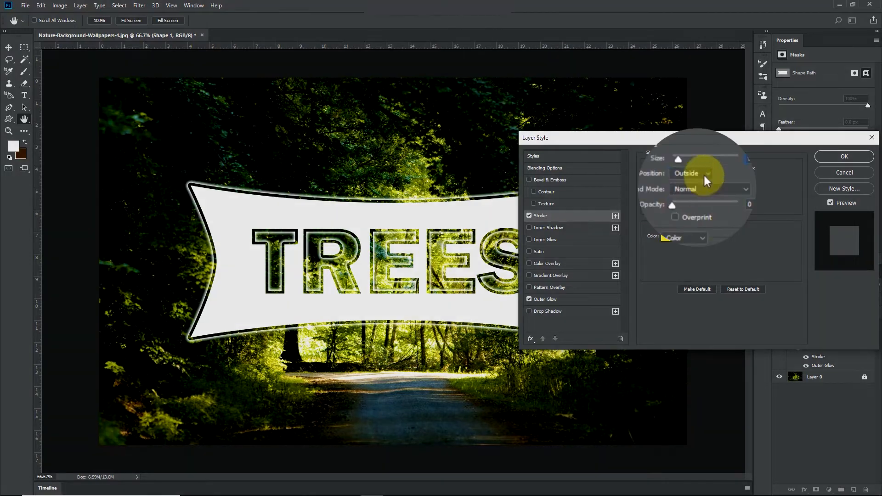
pyautogui.click(692, 171)
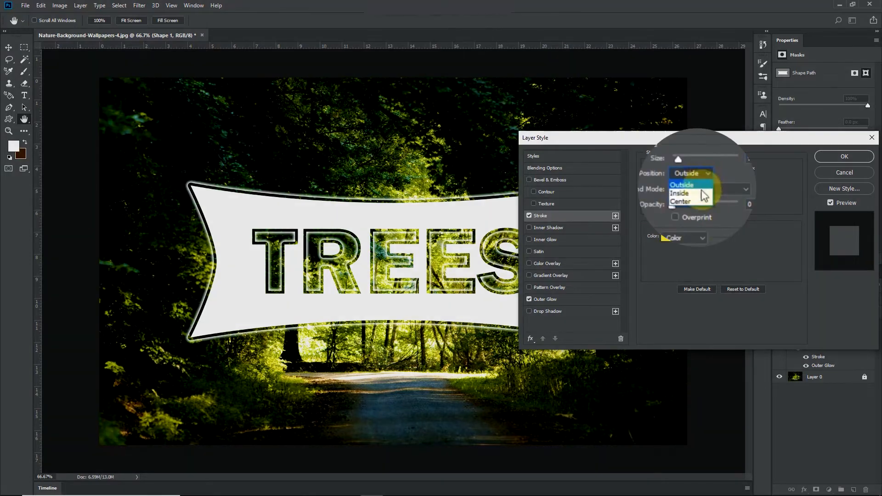
pyautogui.click(699, 182)
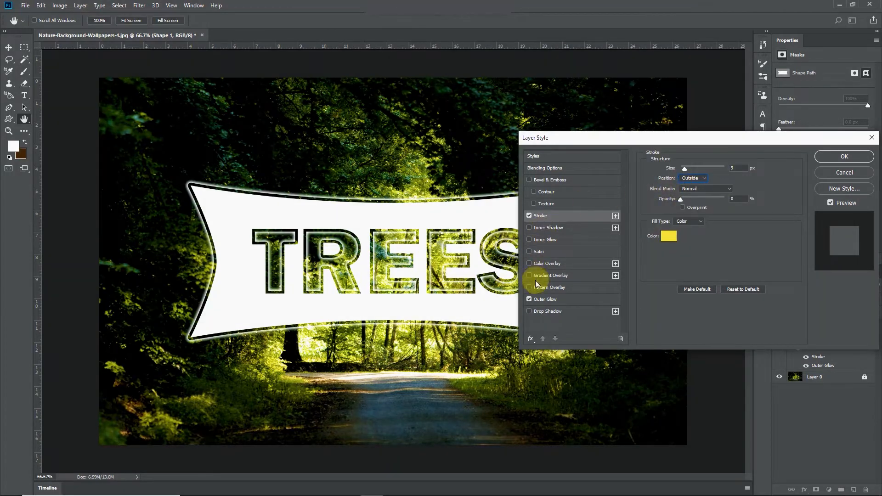
# - Review the opacity, noise, spread and size settings of Shape 1's Outer Glow
pyautogui.click(545, 299)
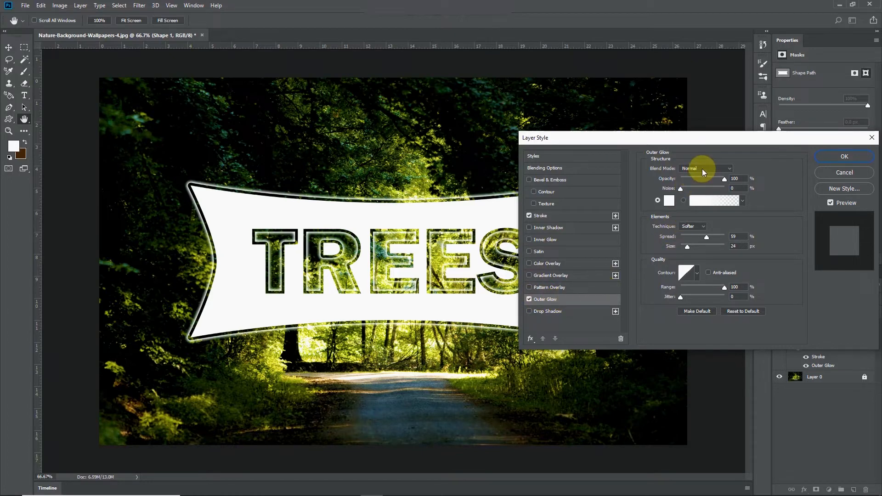
pyautogui.moveTo(741, 178); pyautogui.dragTo(724, 177)
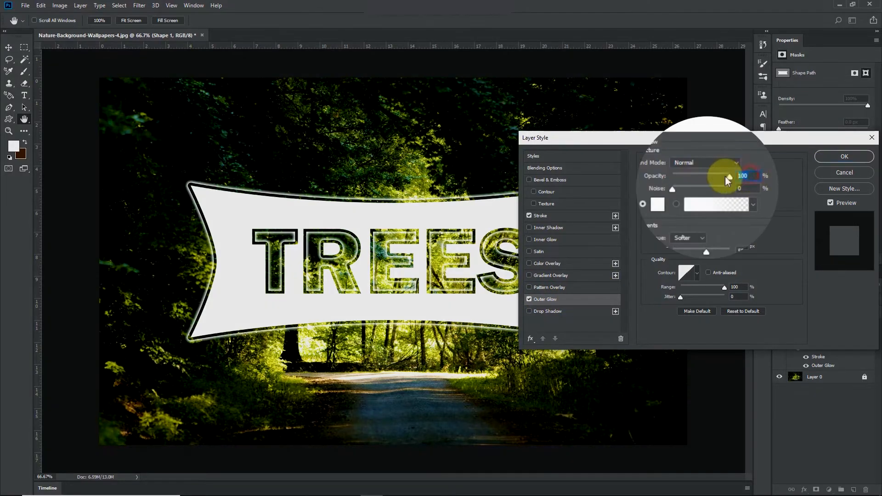
pyautogui.click(740, 188)
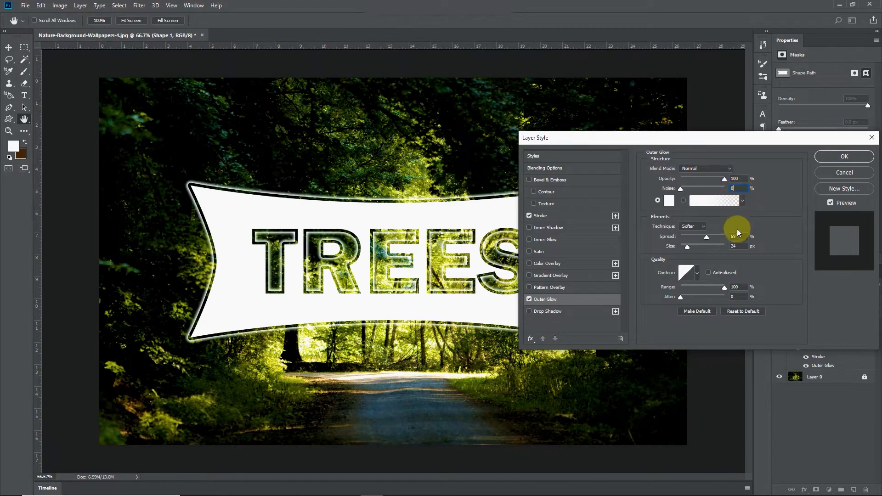
pyautogui.moveTo(739, 235); pyautogui.dragTo(723, 235)
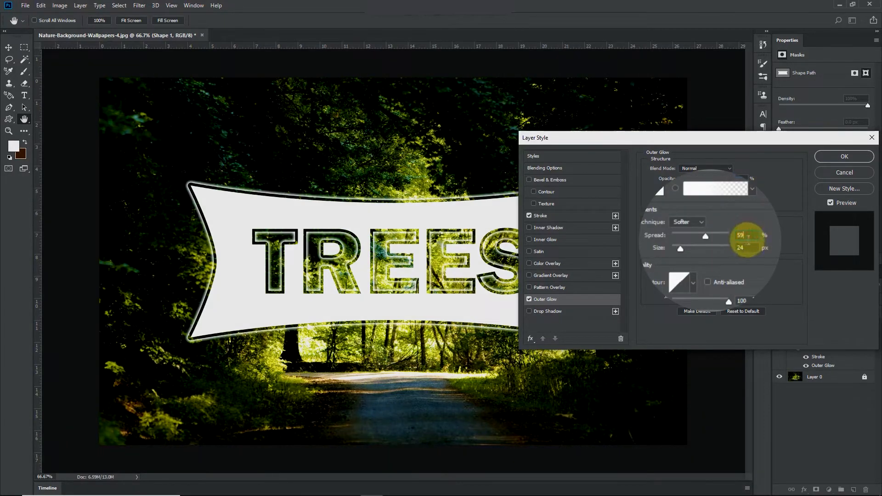
pyautogui.click(751, 248)
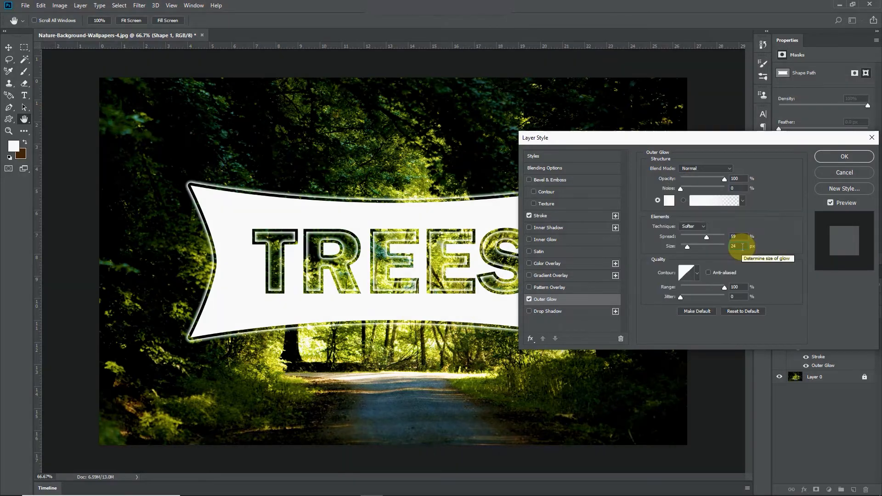
# - Compare the banner with and without its effects in the canvas preview, and apply the layer style to Shape 1
pyautogui.click(829, 203)
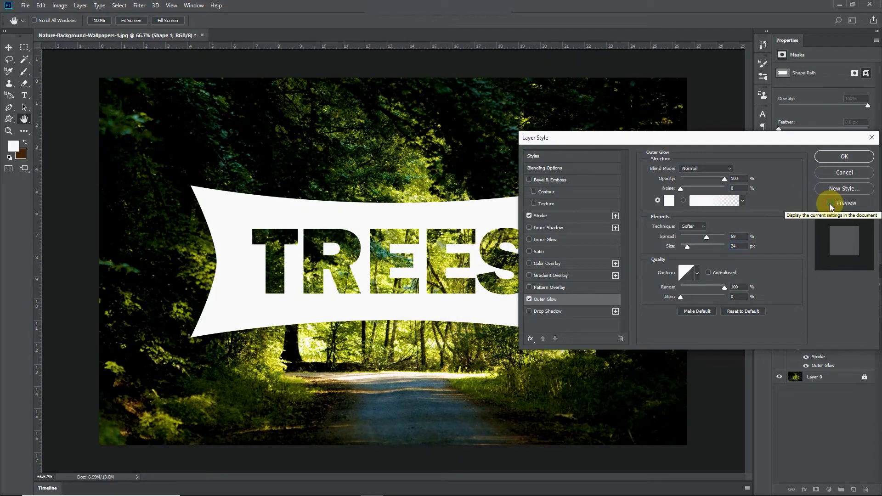
pyautogui.click(830, 203)
pyautogui.click(844, 157)
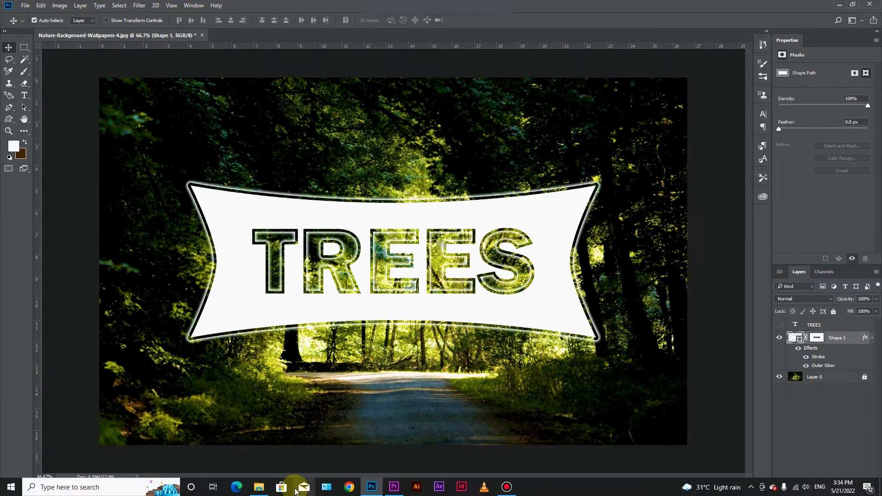
# - Place the Free-Nature-Backgrounds-Seaport-During-Daytime-by-Pexels photo from File Explorer, scaled to 150.23% from the canvas's upper-left corner, and stack its layer beneath Shape 1
pyautogui.click(260, 487)
pyautogui.moveTo(468, 239); pyautogui.dragTo(184, 272)
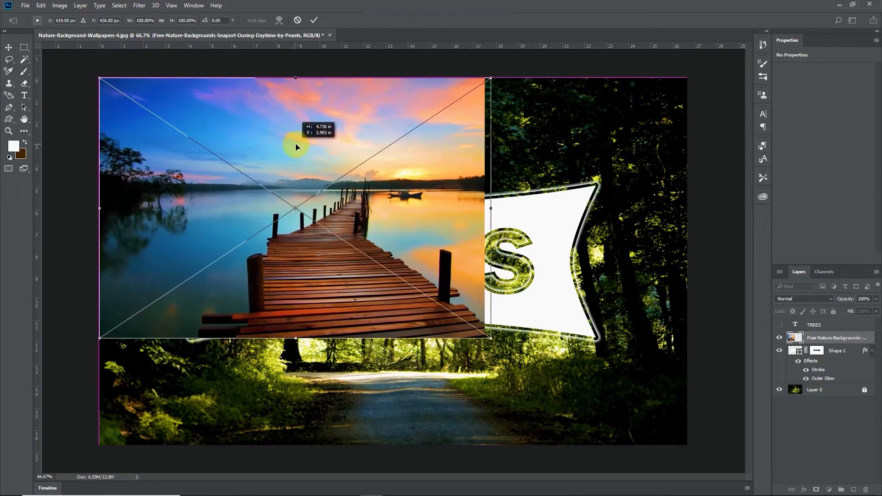
pyautogui.moveTo(486, 341); pyautogui.dragTo(697, 458)
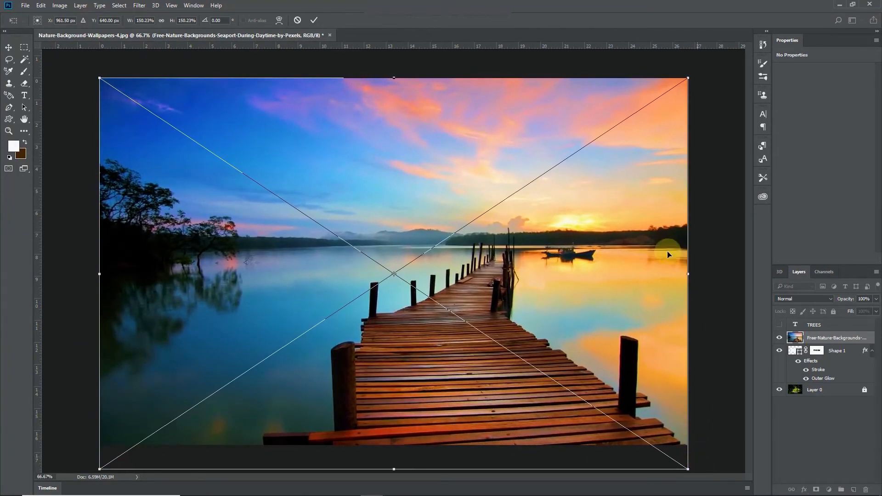
pyautogui.click(316, 20)
pyautogui.moveTo(802, 338); pyautogui.dragTo(816, 373)
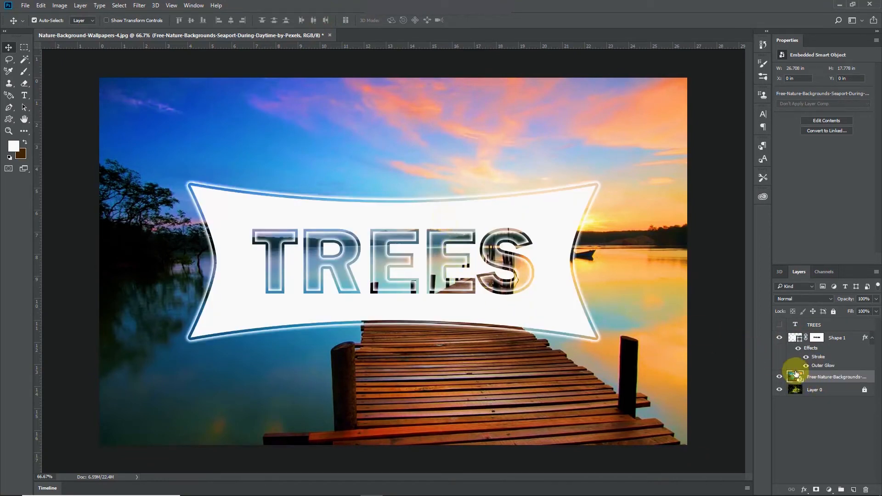
# - Move the Shape 1 banner up into the upper part of the photo, and compare both backgrounds by hiding and reshowing the seaport layer
pyautogui.click(795, 336)
pyautogui.moveTo(451, 216); pyautogui.dragTo(442, 145)
pyautogui.click(776, 381)
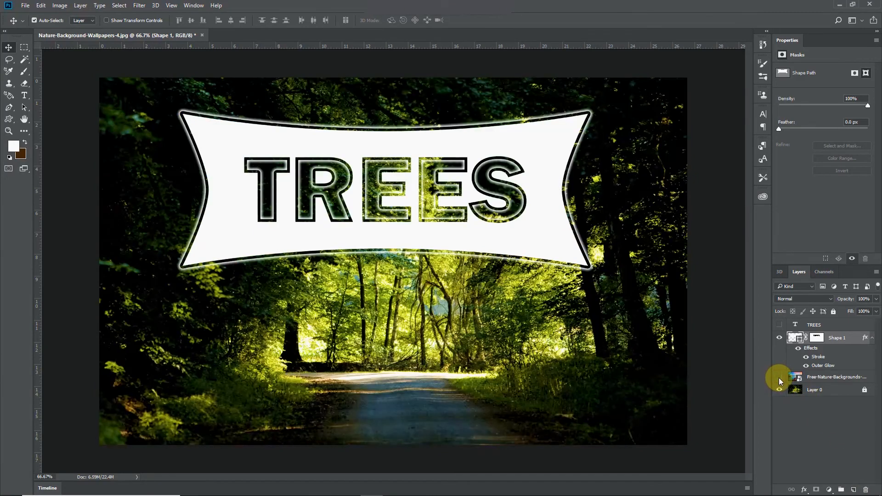
pyautogui.click(778, 378)
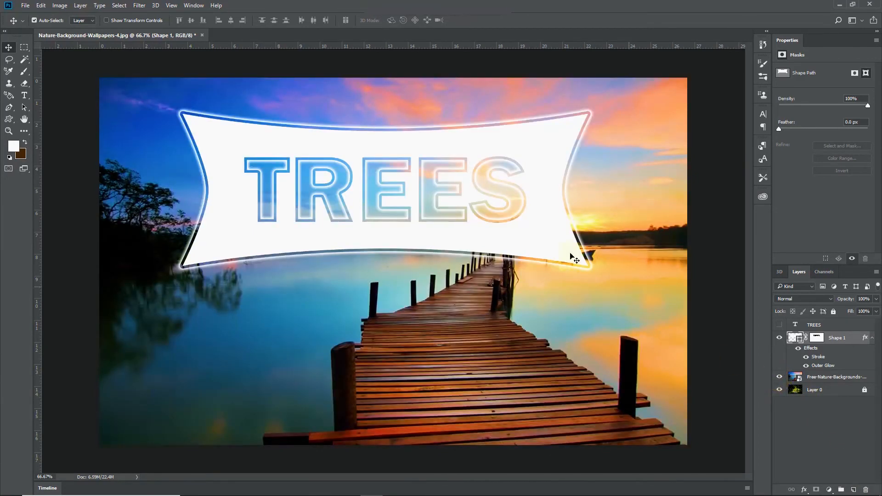